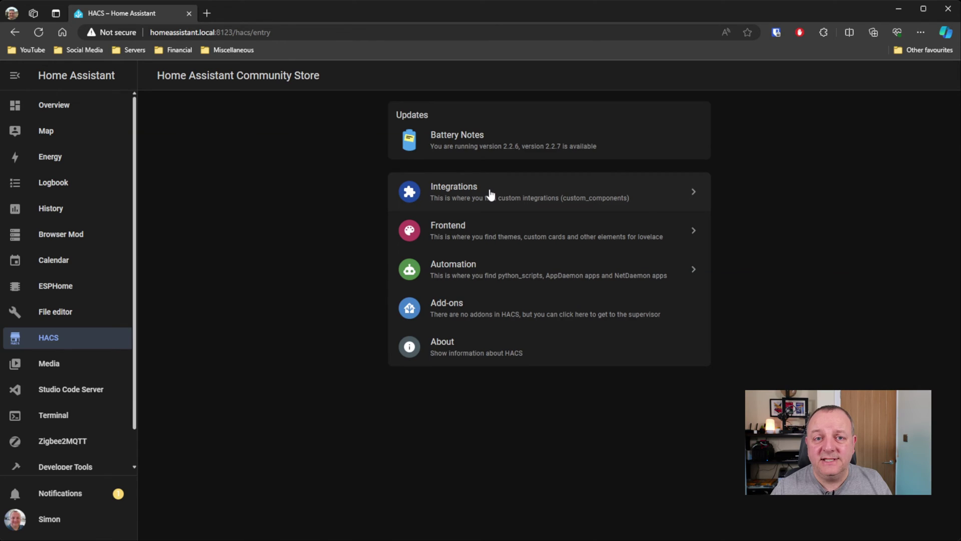
Step: Search the HACS integration repositories for 'dray' and open Drayton Wiser Integration for Home Assistant
click(491, 194)
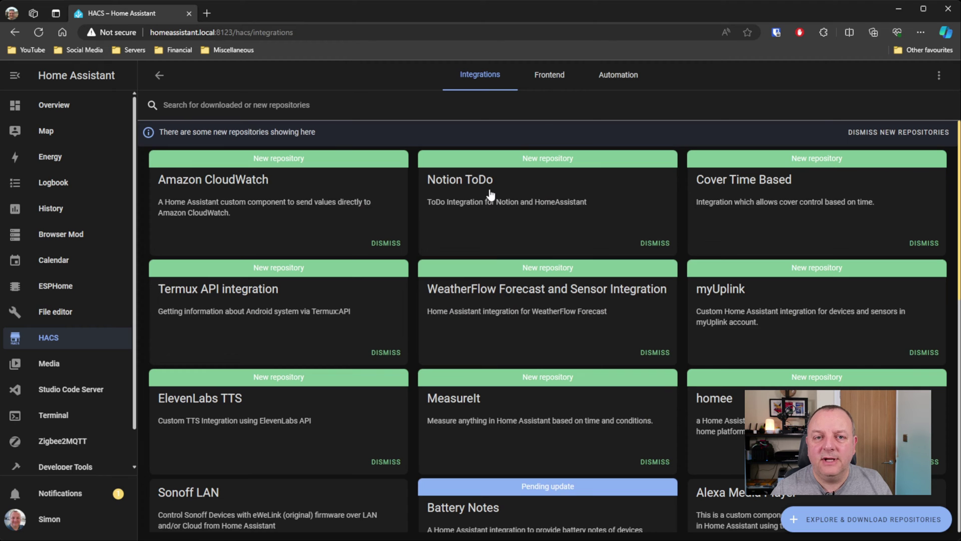
click(866, 528)
text(d)
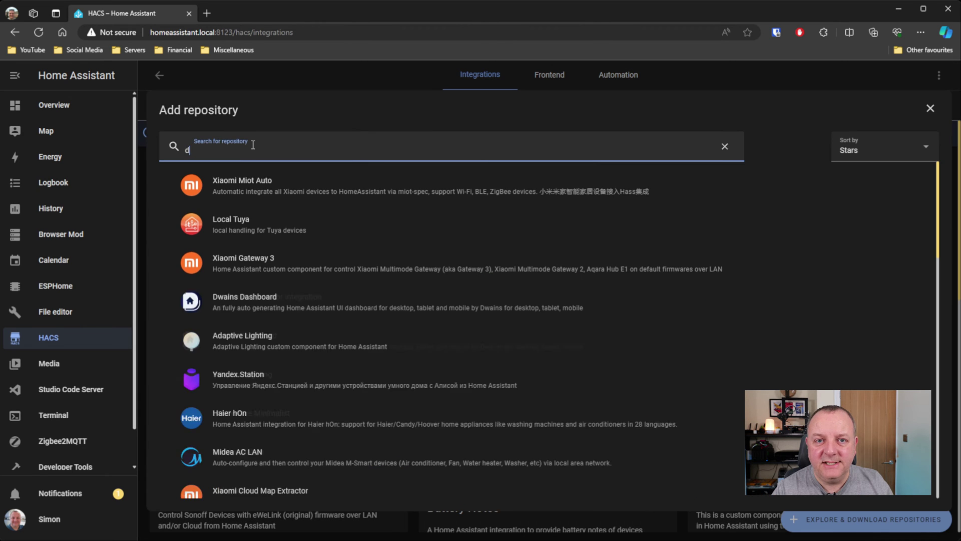
text(ray)
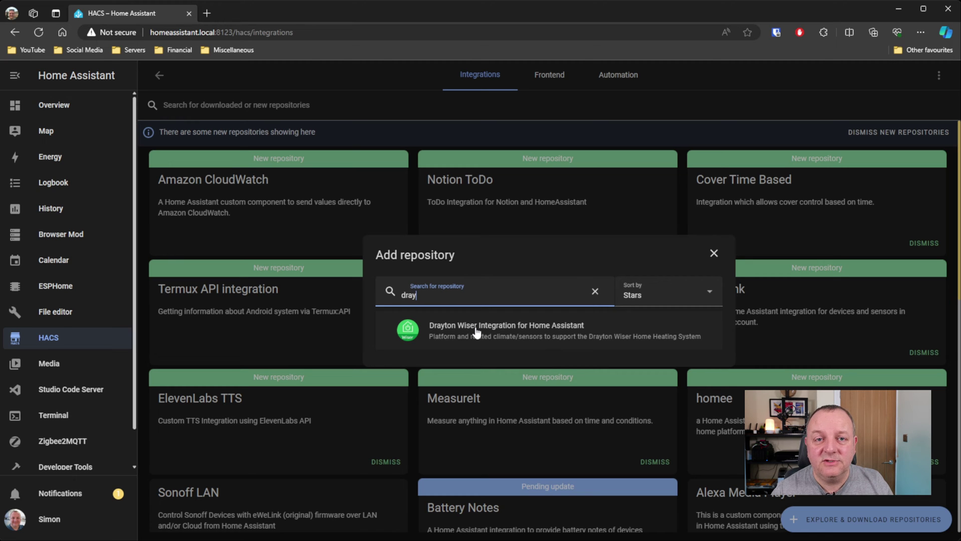
click(577, 339)
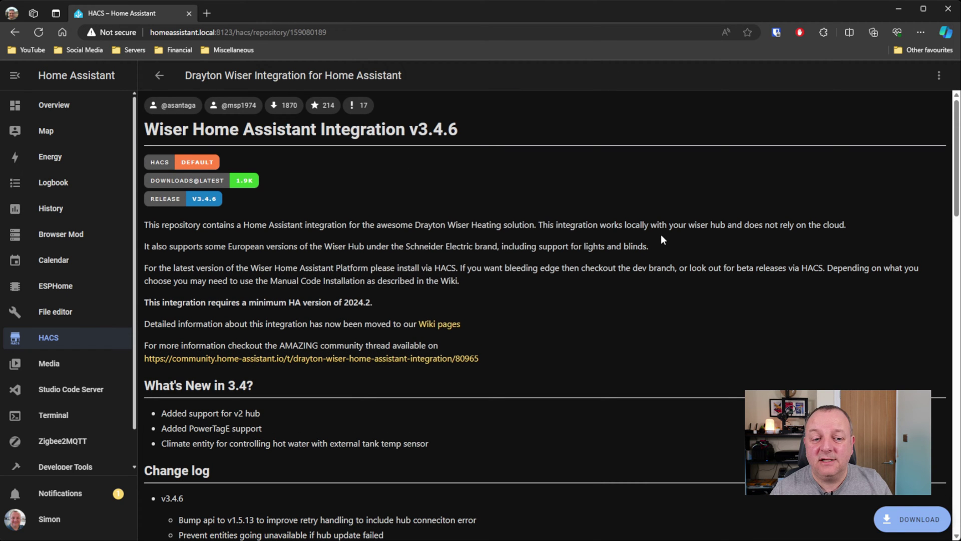
Step: Download Drayton Wiser Integration version v3.4.6
click(927, 529)
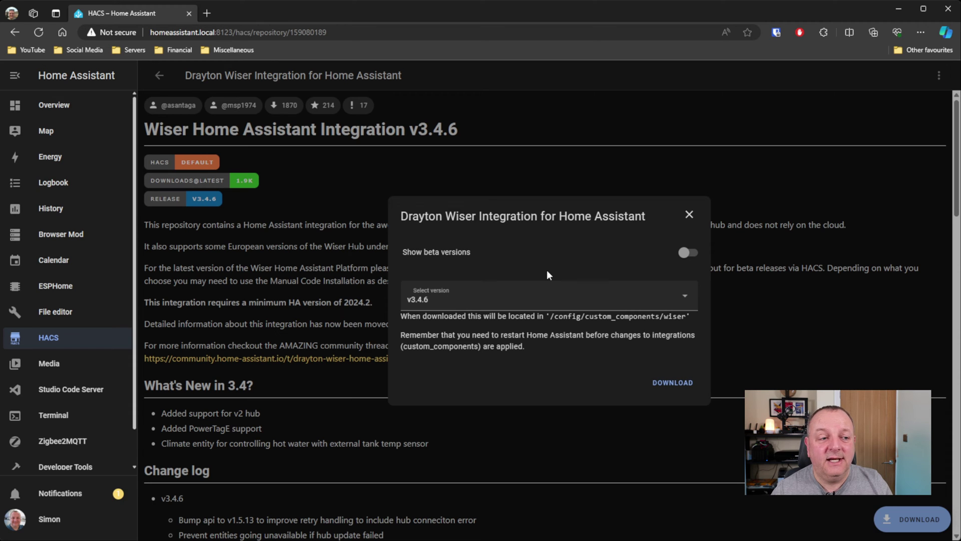
click(673, 383)
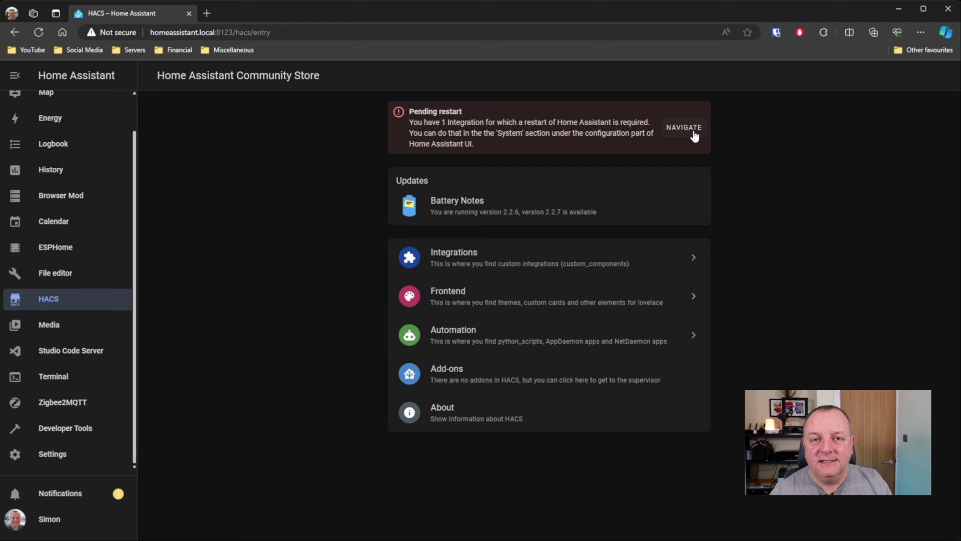
Step: Check the HACS integrations list for Drayton Wiser, then go to Settings
click(507, 257)
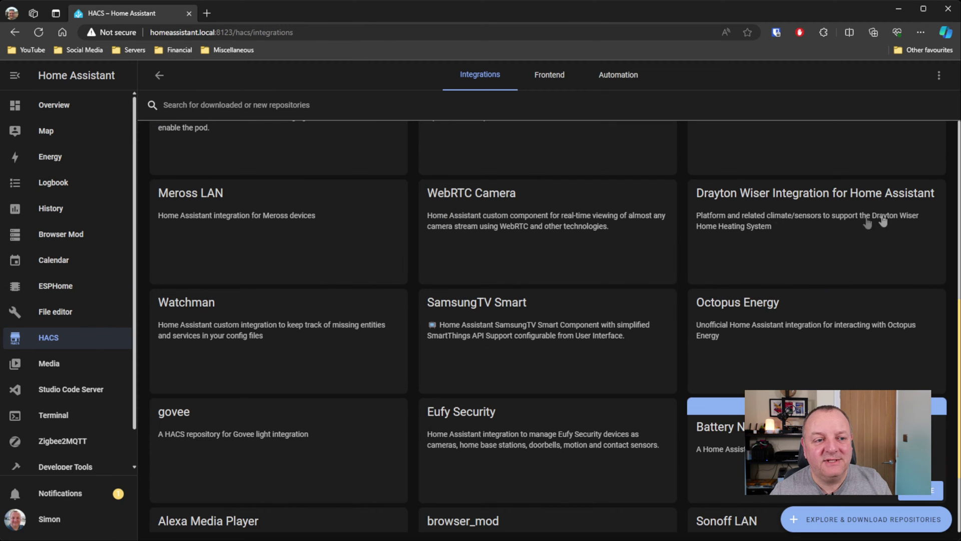
scroll(124, 289, down, 2)
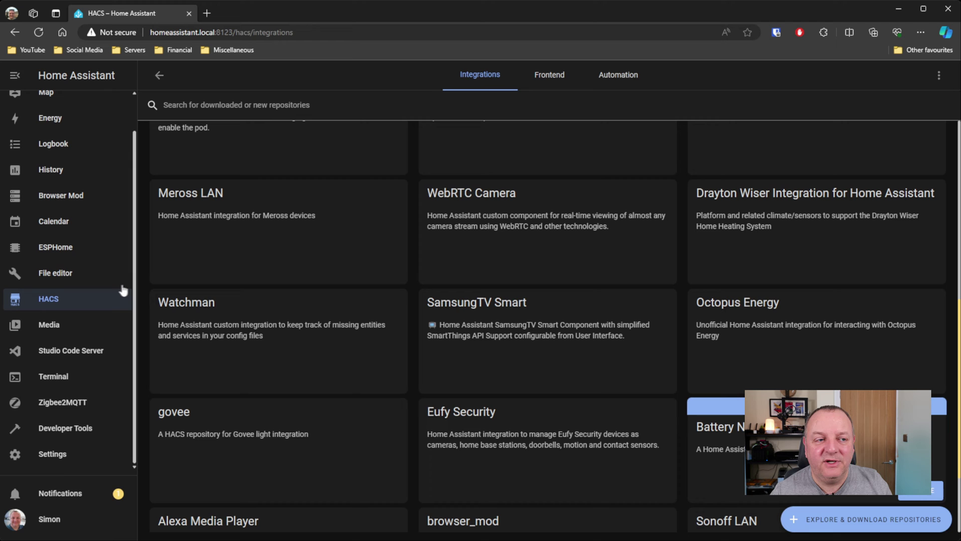
click(61, 457)
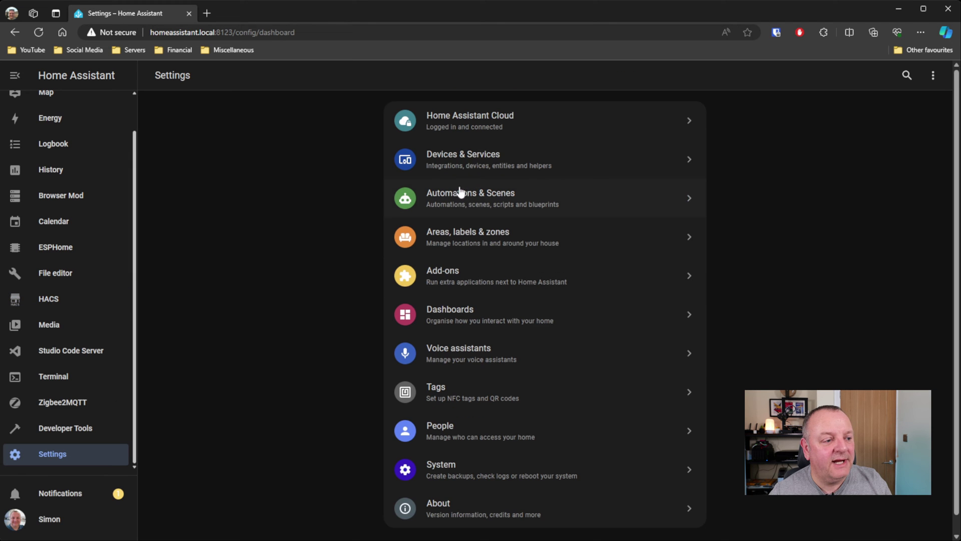
Step: Configure the discovered WiserHeat056054 hub from Devices & Services, at 192.168.179.187 port 80
click(490, 172)
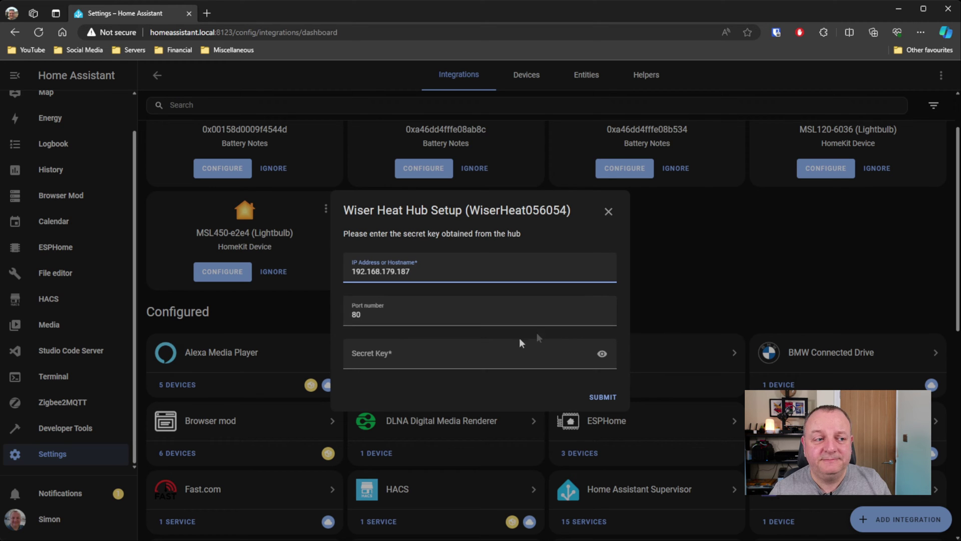
Step: Paste the hub's secret key into the Secret Key field and submit the connection
click(477, 363)
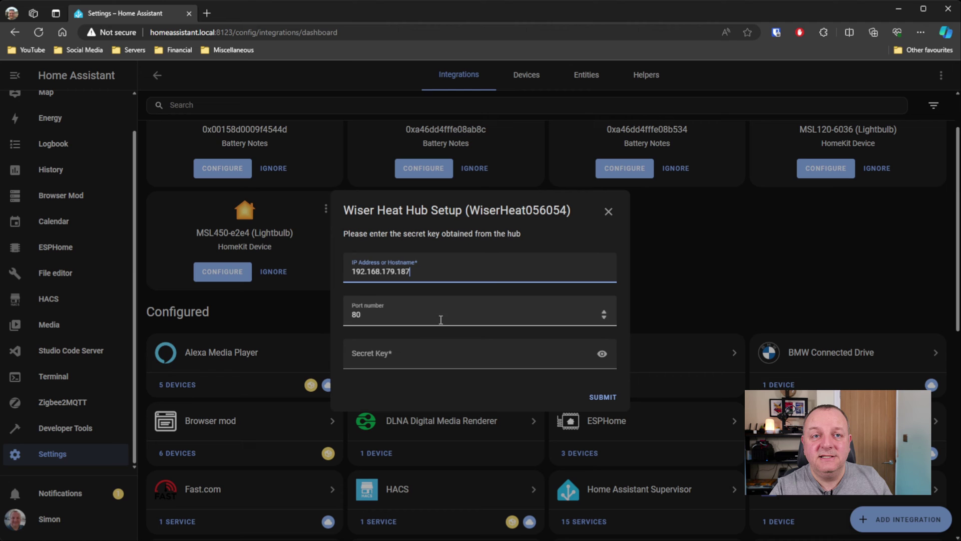
click(439, 361)
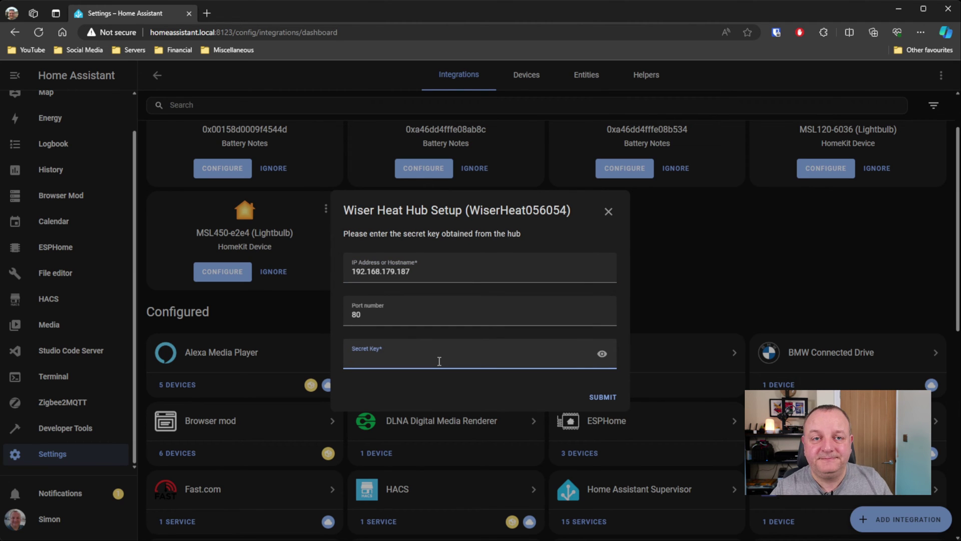
key(ctrl+v)
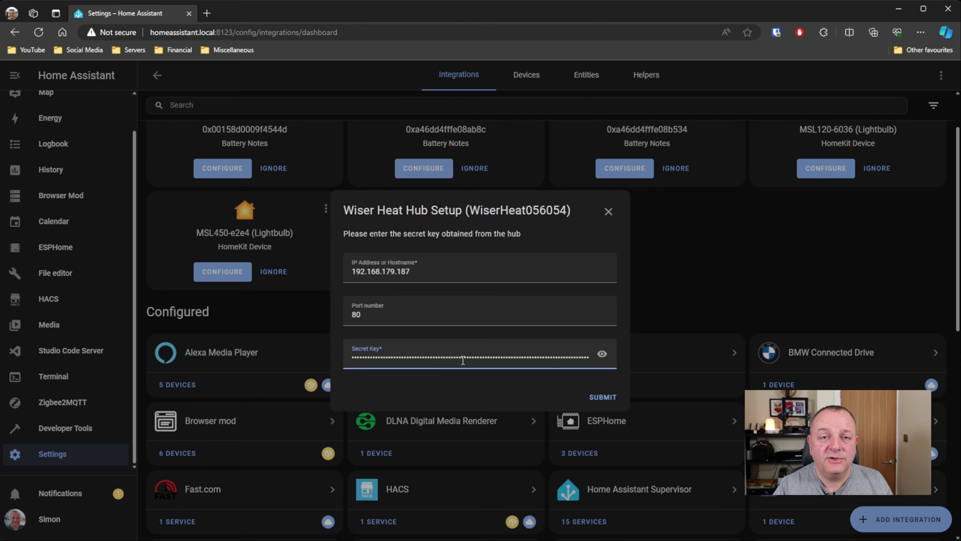
click(607, 399)
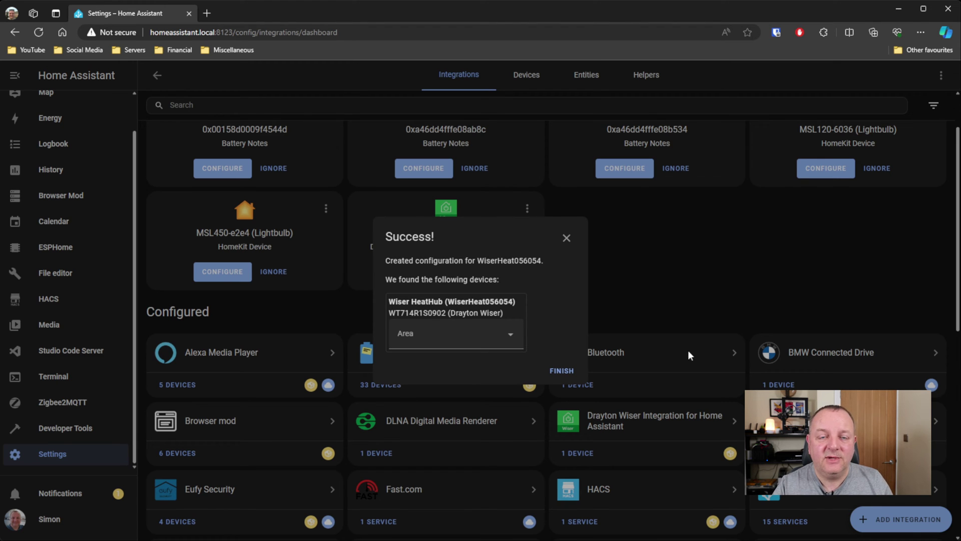
Step: Assign areas to the found Wiser devices: Wiser Lounge to Lounge, Wiser Hallway to Hallway
click(448, 333)
click(449, 496)
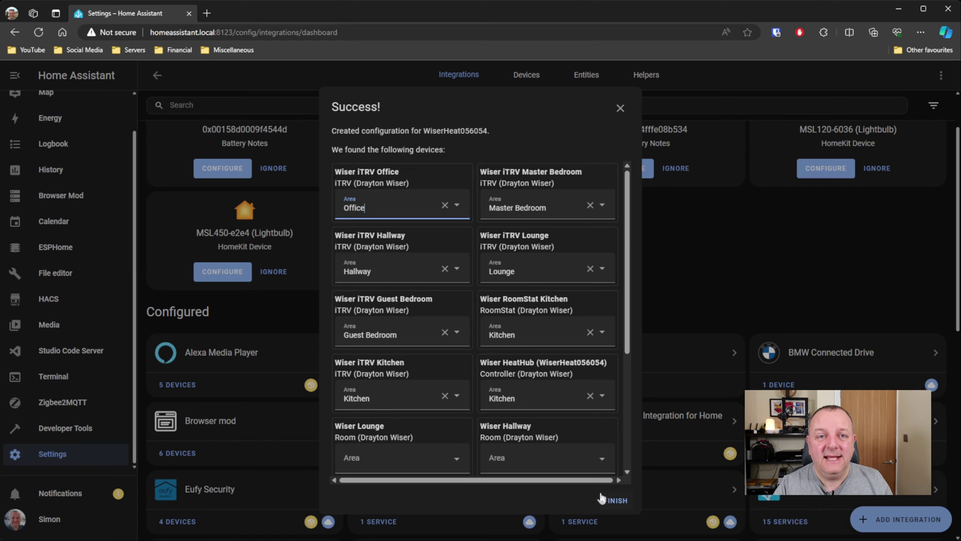
click(406, 464)
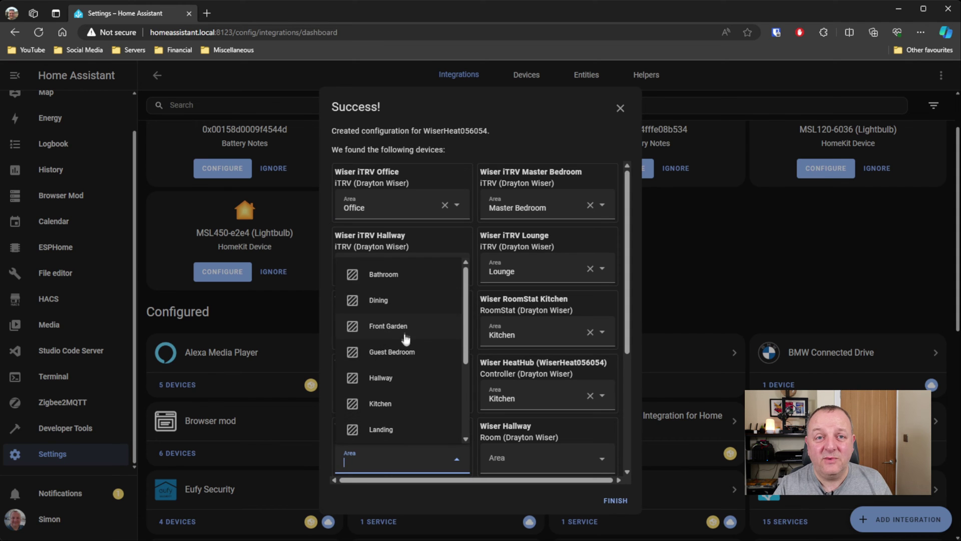
scroll(401, 336, down, 3)
click(388, 323)
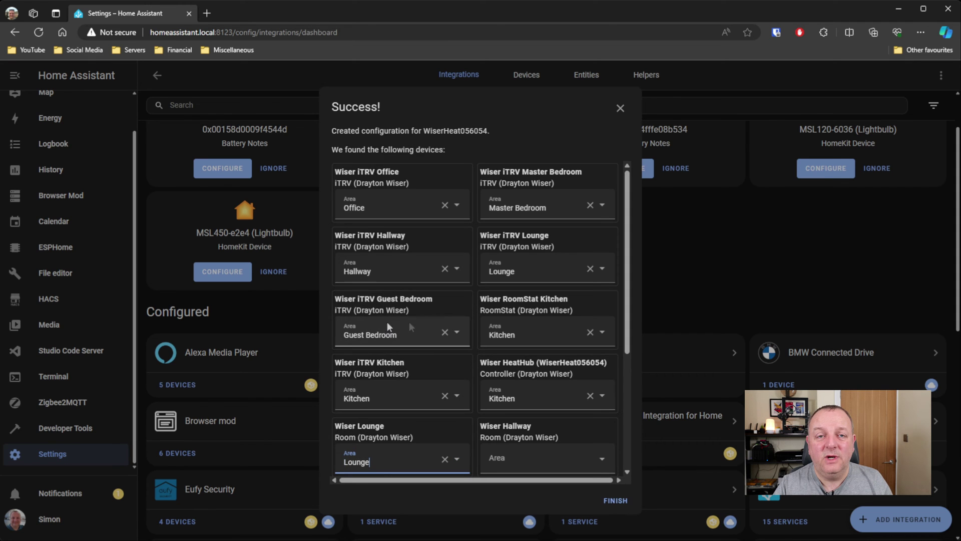
click(553, 459)
click(545, 385)
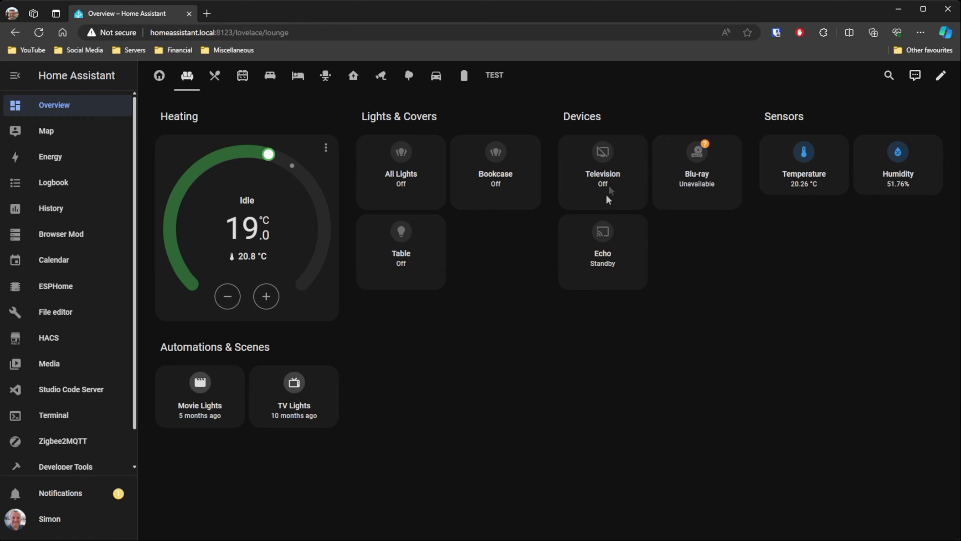
Step: View the heating dashboard, then switch to the TEST view
click(354, 76)
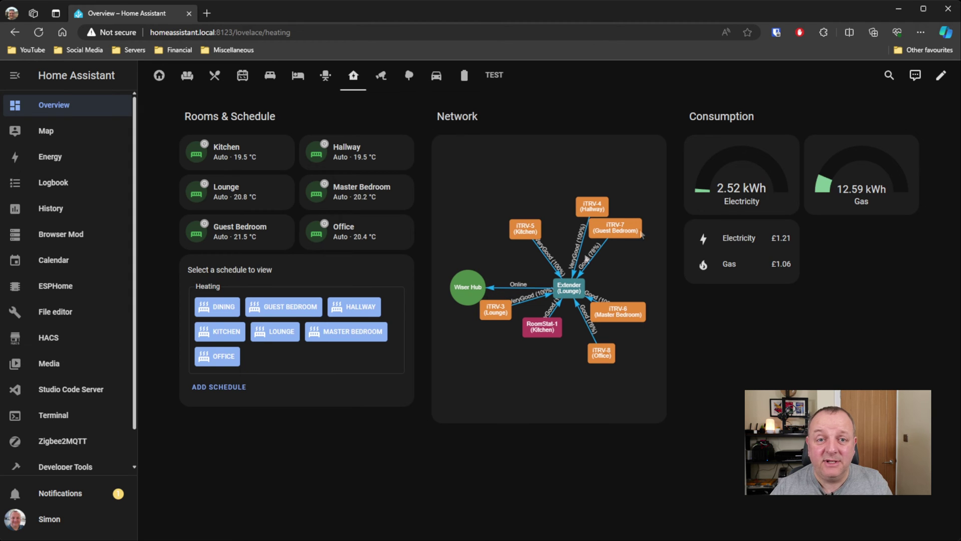
click(495, 85)
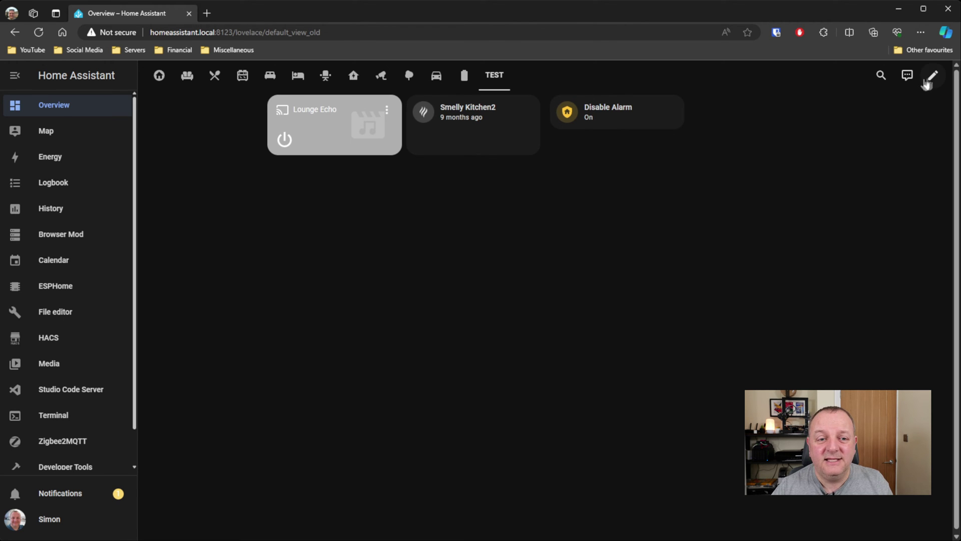
Step: Edit the dashboard, add a card to TEST, and filter the card list by 'wiser'
click(932, 75)
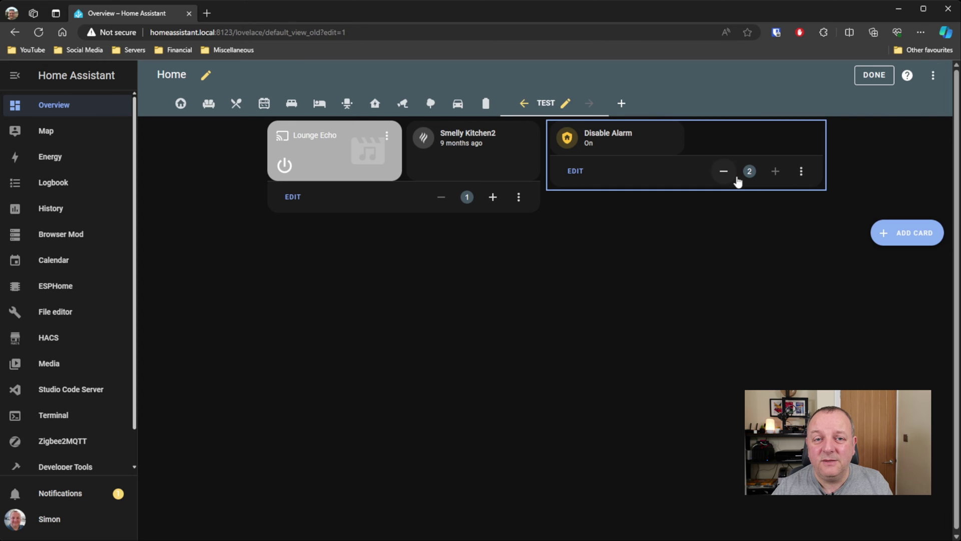
click(924, 242)
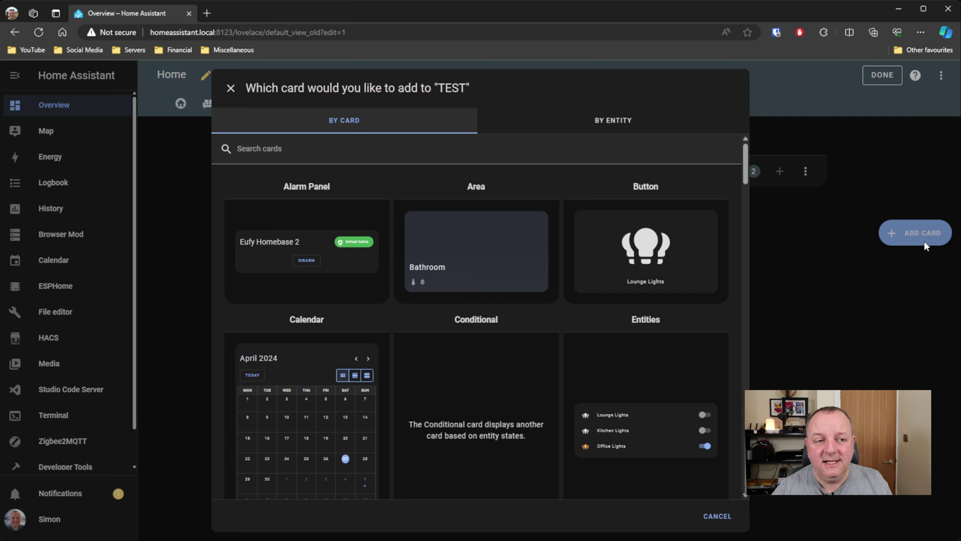
click(605, 158)
text(wiser)
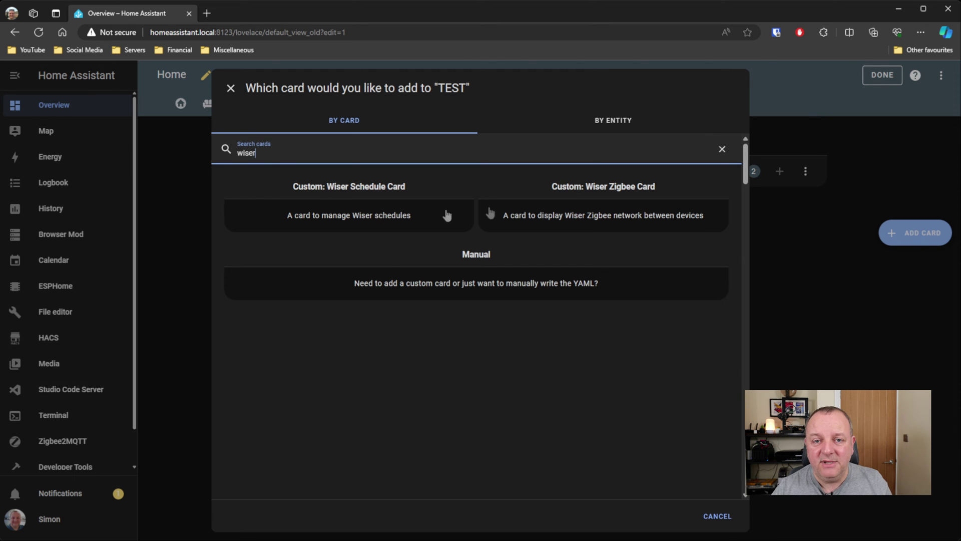
Step: Choose the Wiser Zigbee card, spread out its hub, RoomStat and iTRV nodes, and save it
click(635, 202)
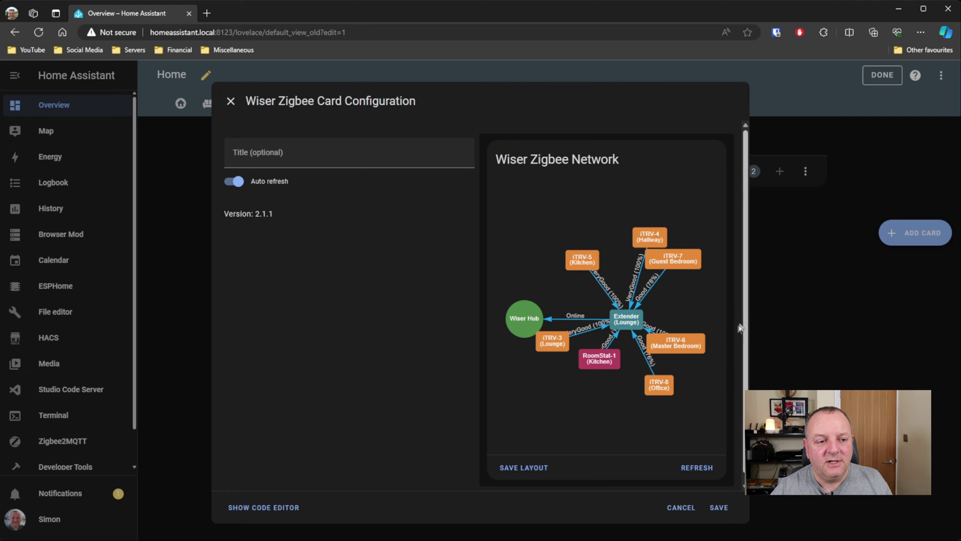
drag(660, 395, 681, 427)
drag(599, 360, 593, 406)
drag(686, 346, 724, 329)
drag(690, 264, 724, 261)
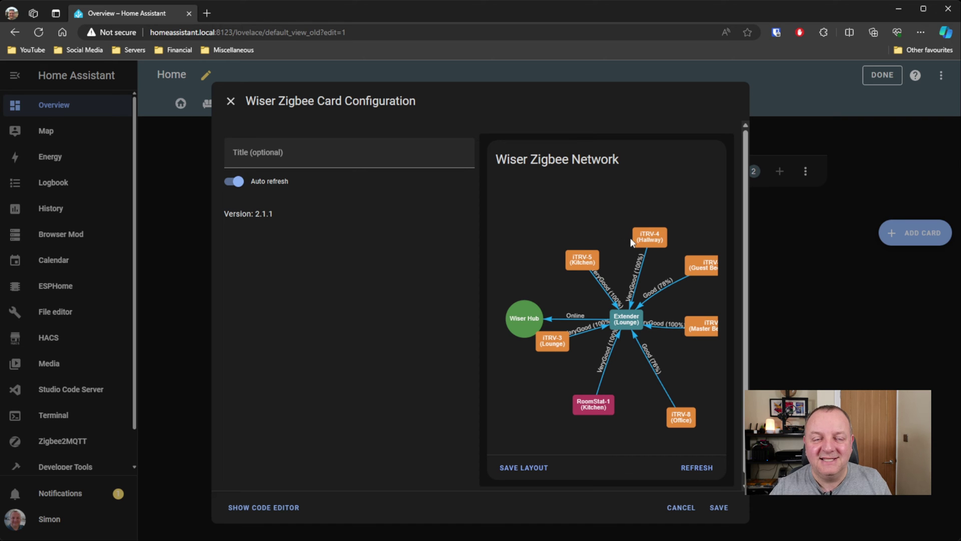
drag(573, 259, 558, 222)
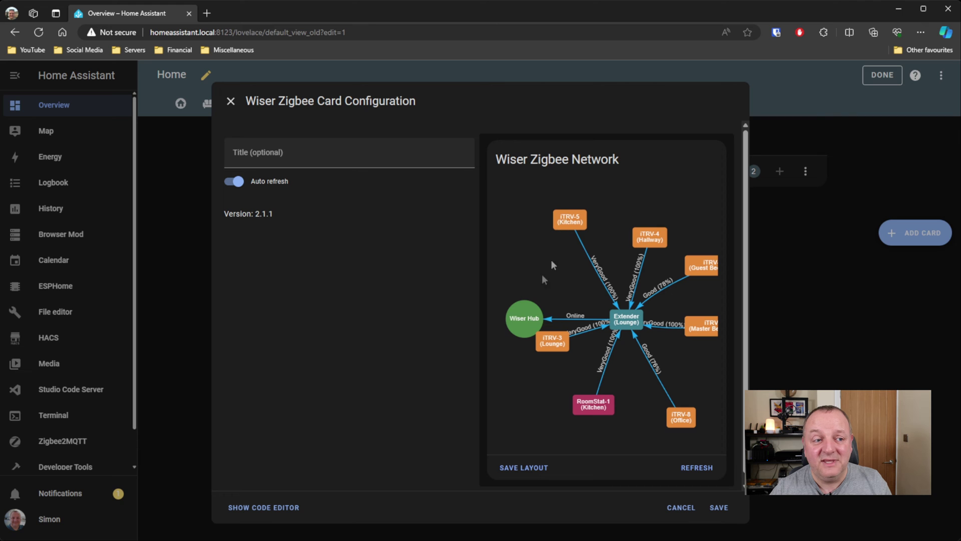
drag(526, 320, 526, 274)
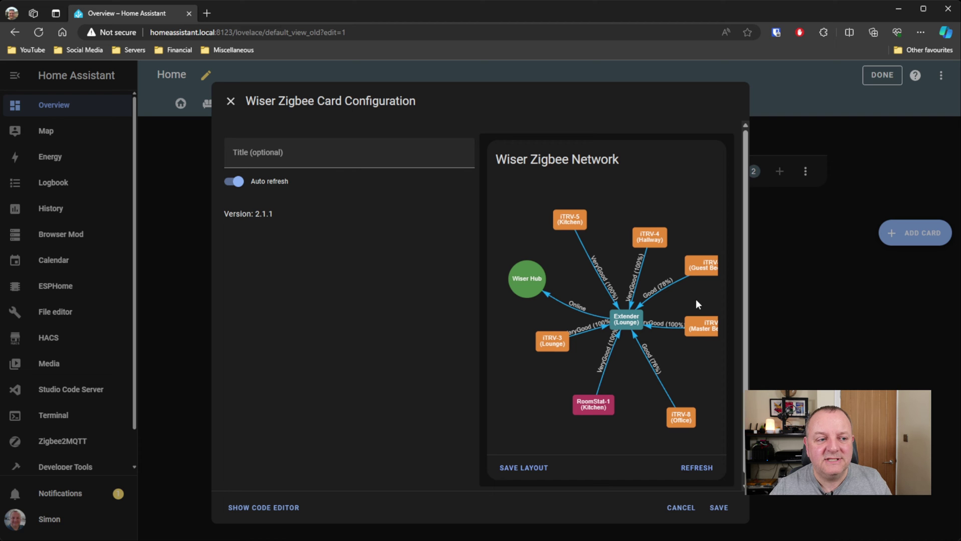
click(717, 506)
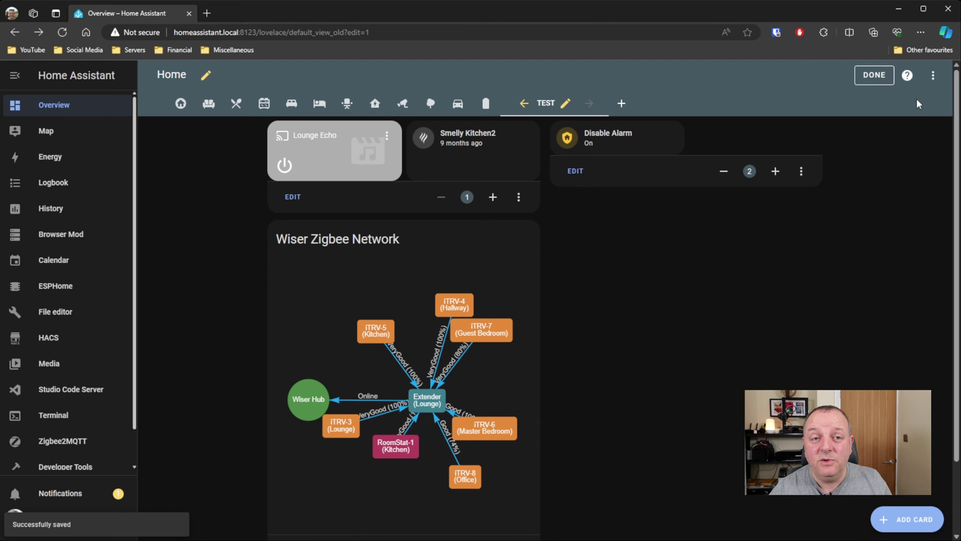
Step: Cancel the card picker and glance at the Lounge view before returning to TEST
click(912, 521)
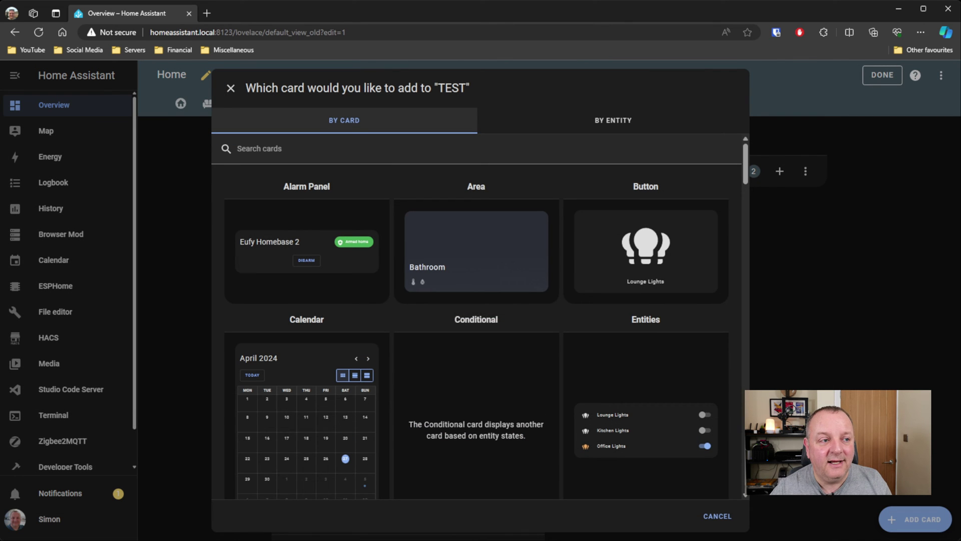
click(716, 515)
click(208, 103)
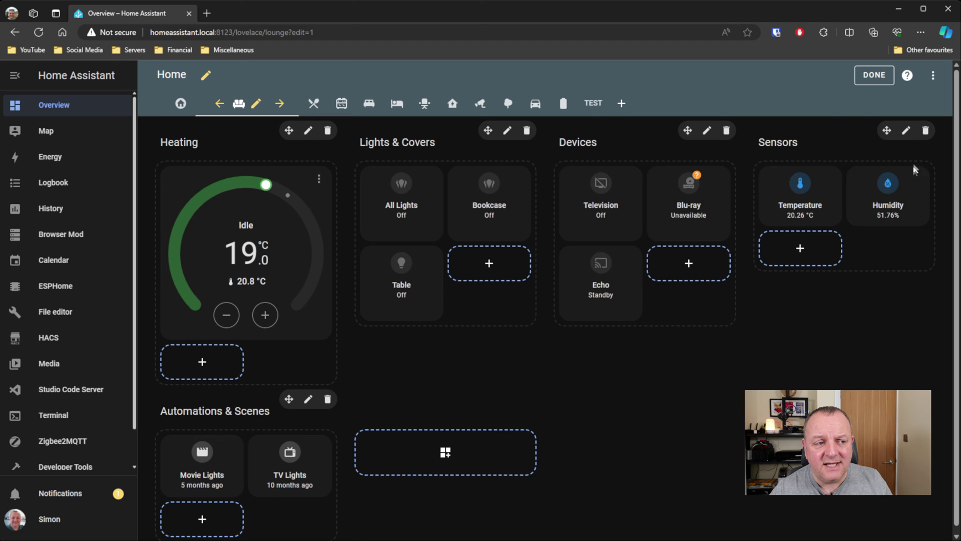
click(594, 104)
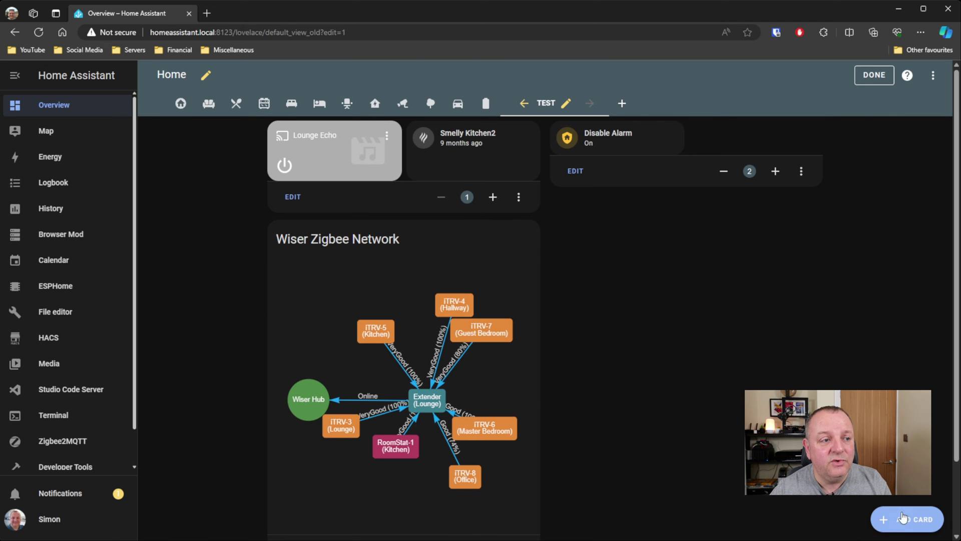
Step: Add a Thermostat card for Wiser Lounge to the TEST view, found by searching 'therm'
click(902, 518)
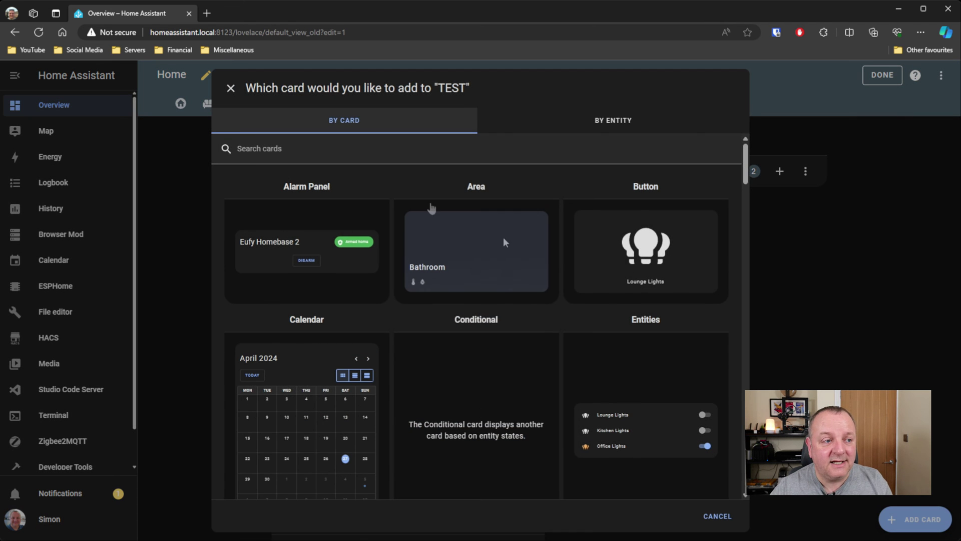
click(334, 154)
text(therm)
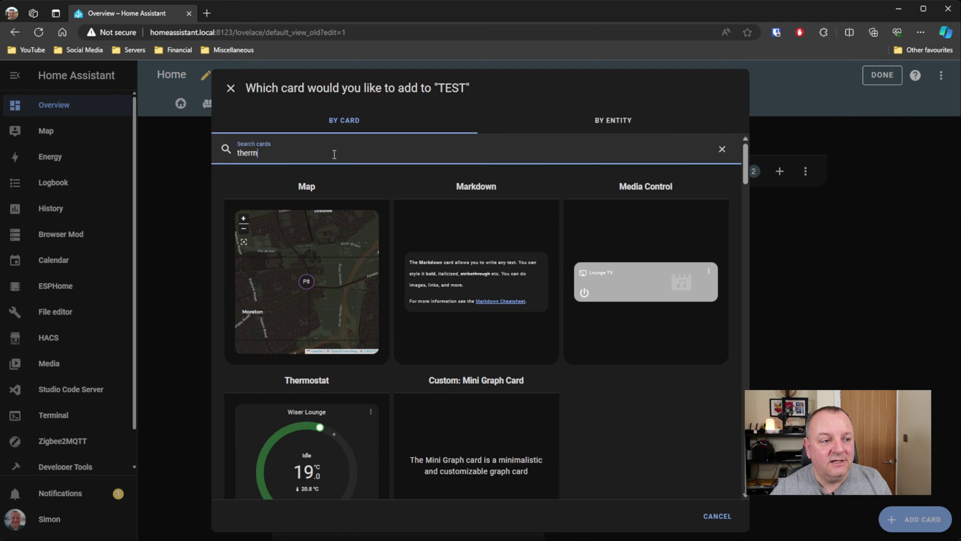
click(305, 287)
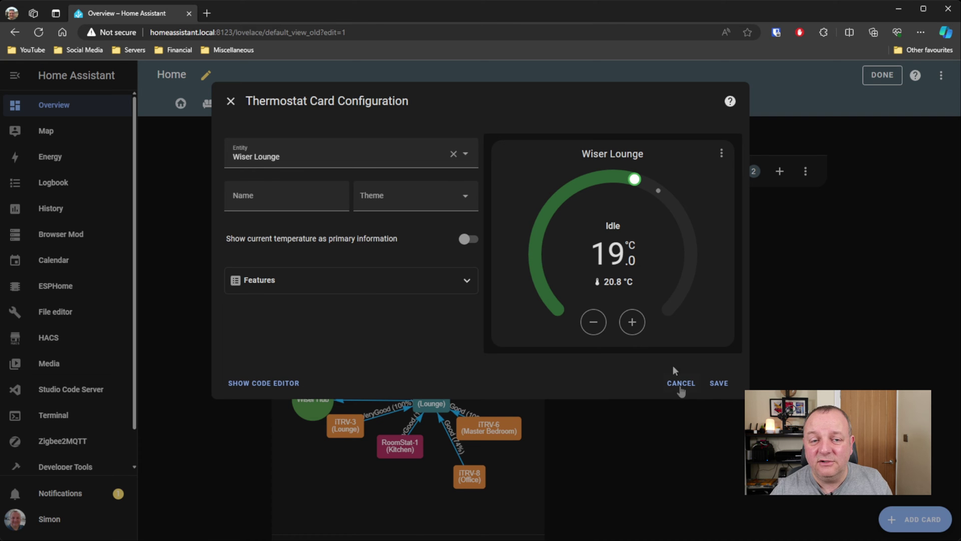
click(719, 382)
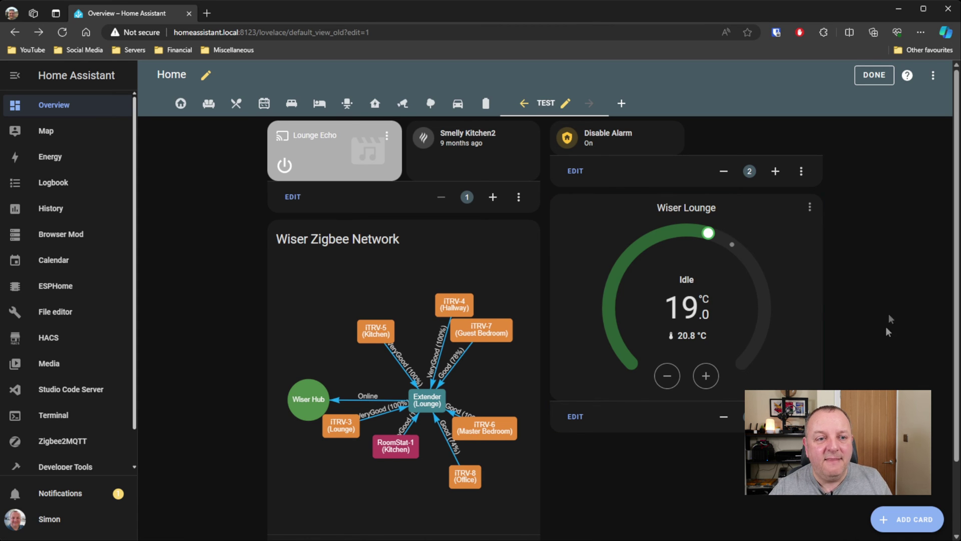
scroll(888, 320, down, 2)
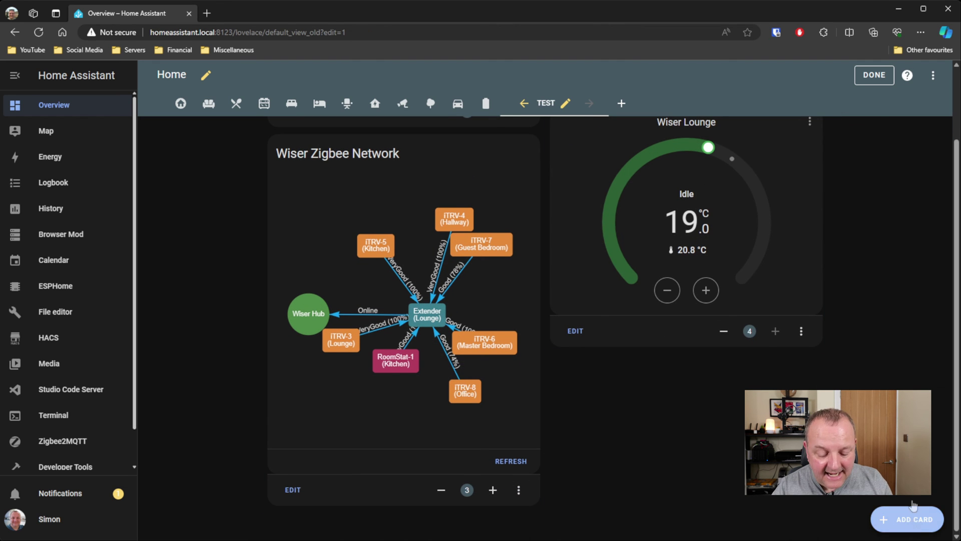
Step: Add a Custom: Wiser Schedule Card showing the Dining schedule to the TEST view, then go to Settings
click(913, 515)
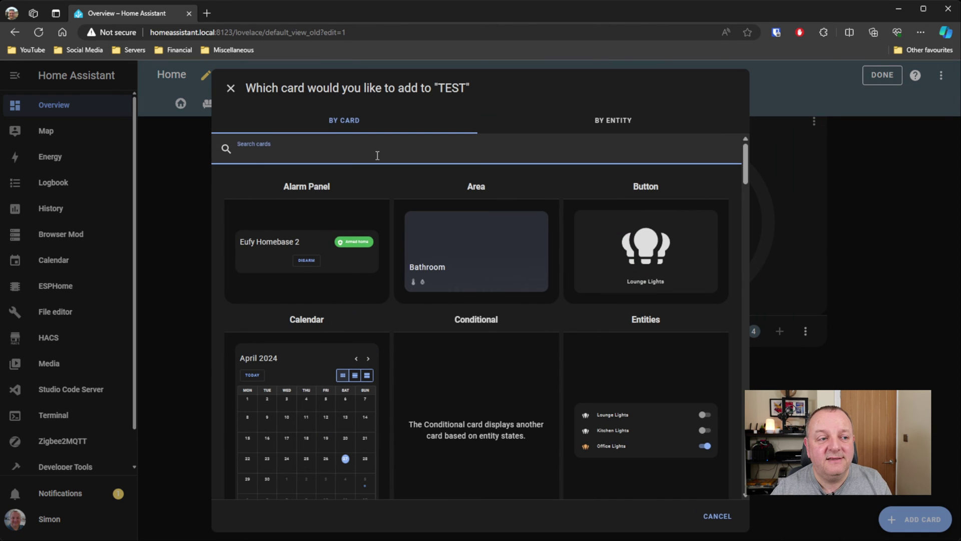
text(wiser)
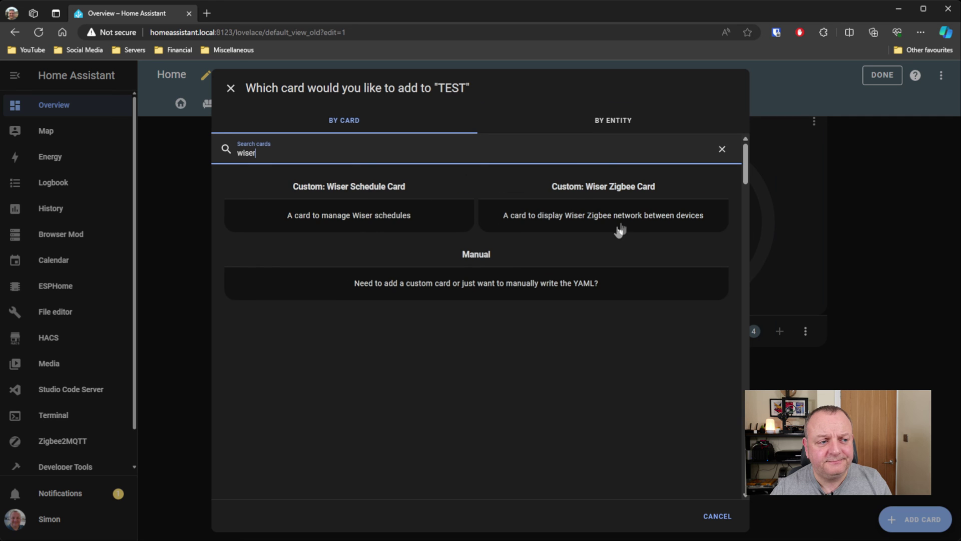
click(377, 227)
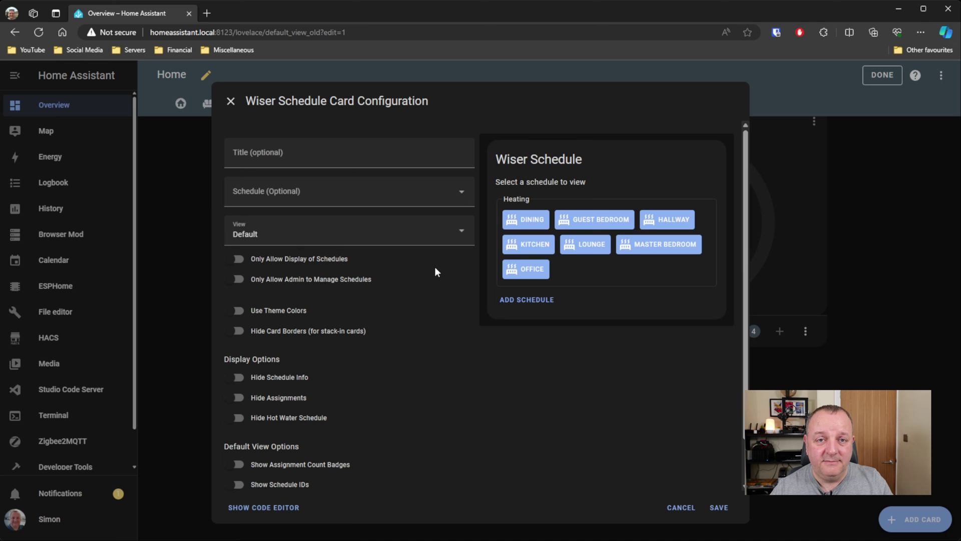
click(518, 226)
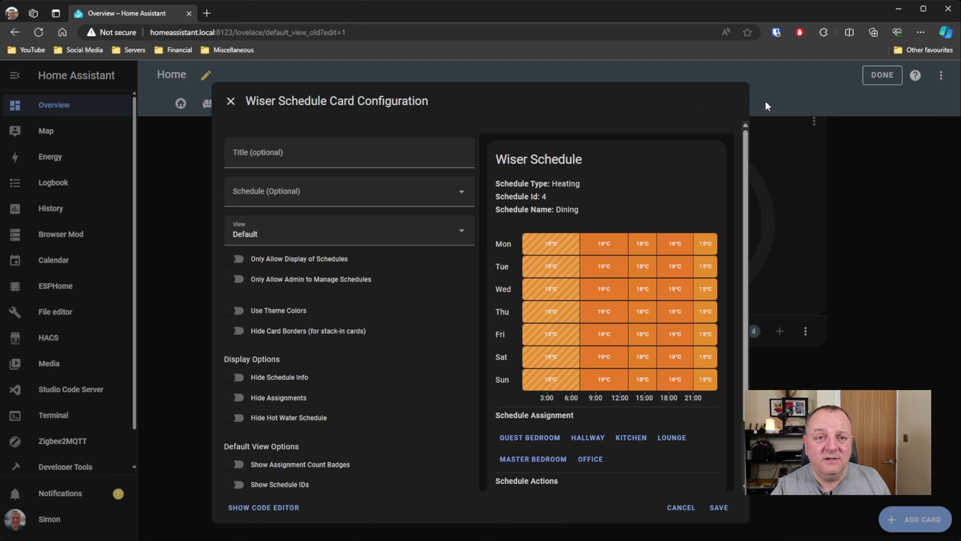
click(732, 507)
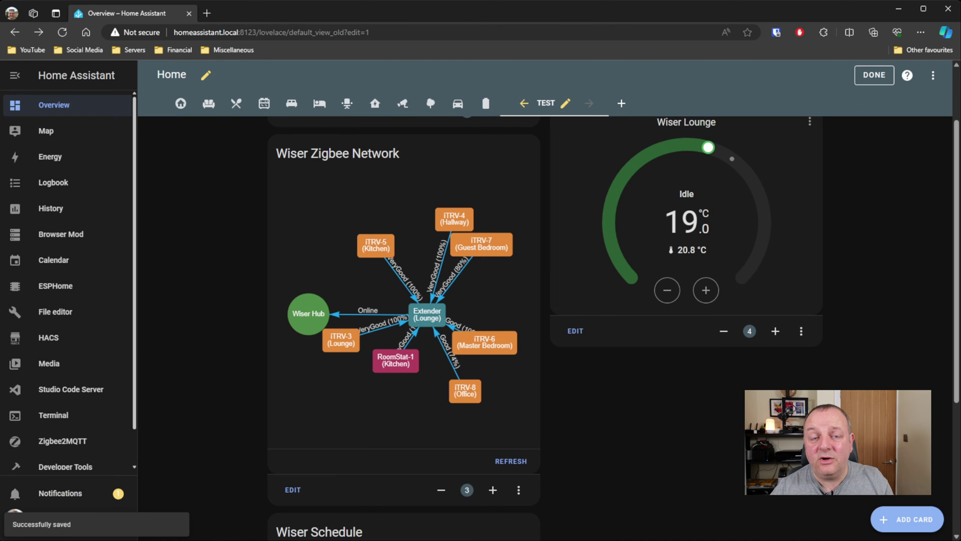
scroll(69, 401, down, 1)
click(68, 455)
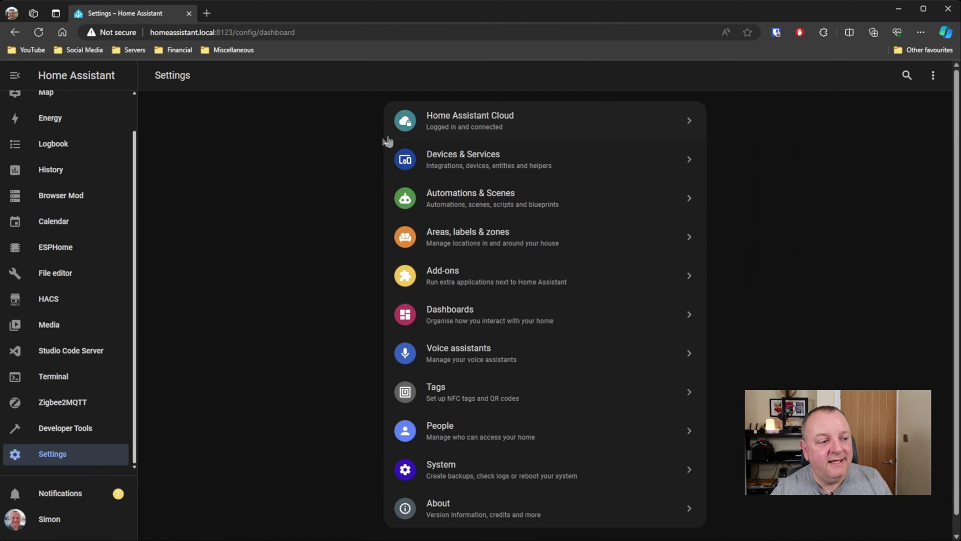
Step: Create a new empty automation from the Automations & Scenes page
click(506, 207)
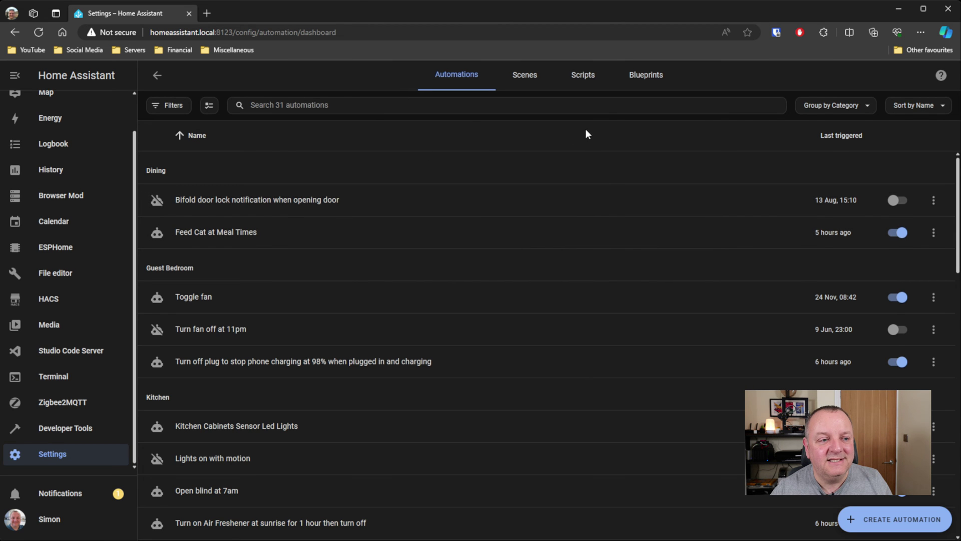
click(894, 519)
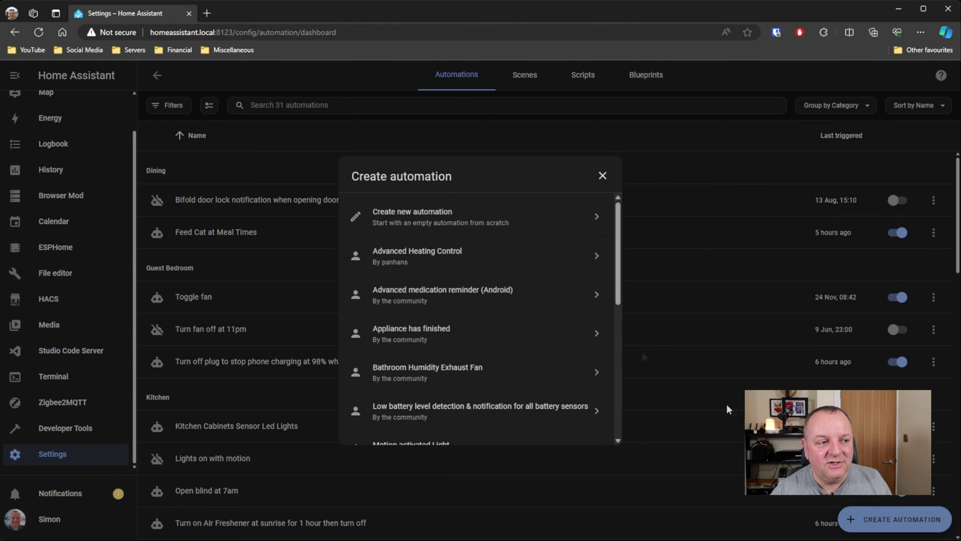
click(446, 223)
Step: Add an Entity > Numeric state trigger with the Wiser Lounge climate entity selected
click(324, 163)
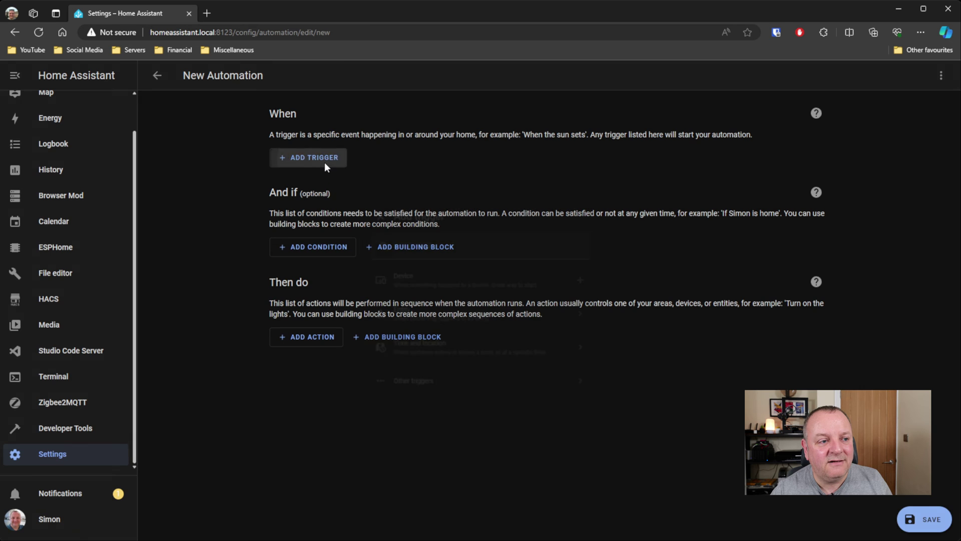
text(c)
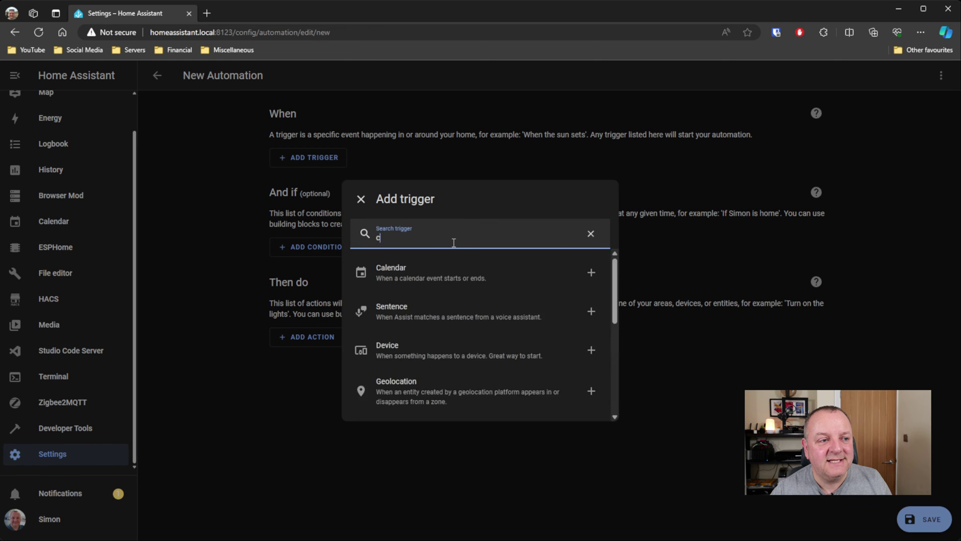
text(lim)
key(BackSpace)
key(BackSpace)
key(BackSpace)
key(BackSpace)
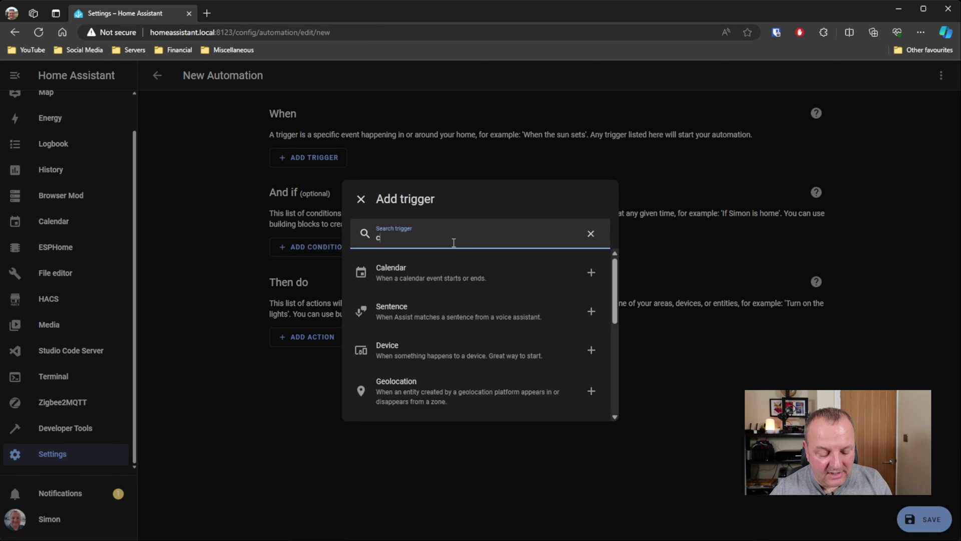
click(436, 310)
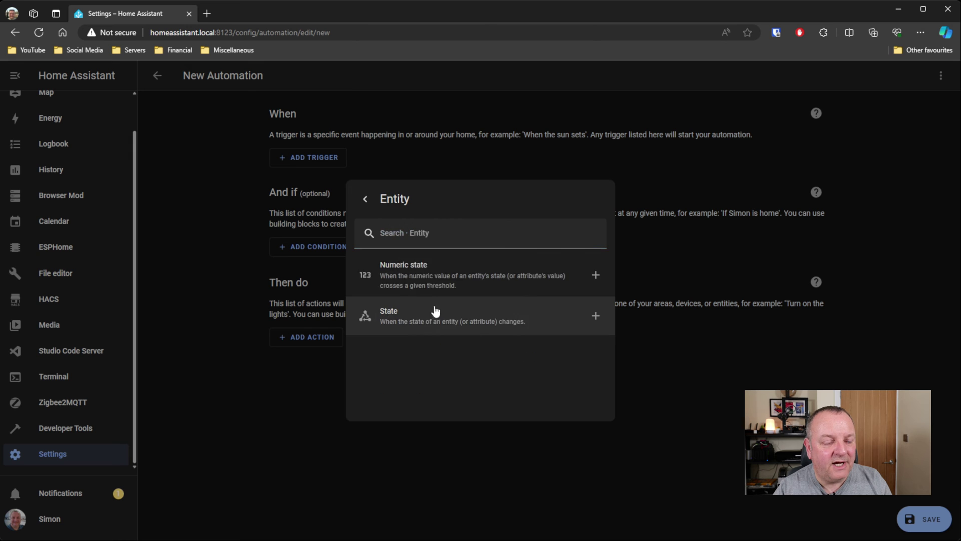
click(431, 270)
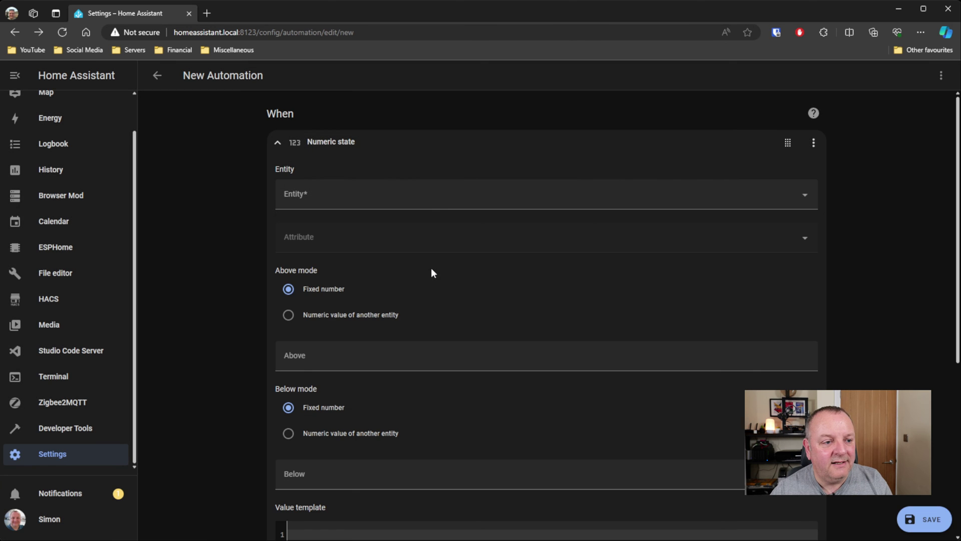
click(384, 204)
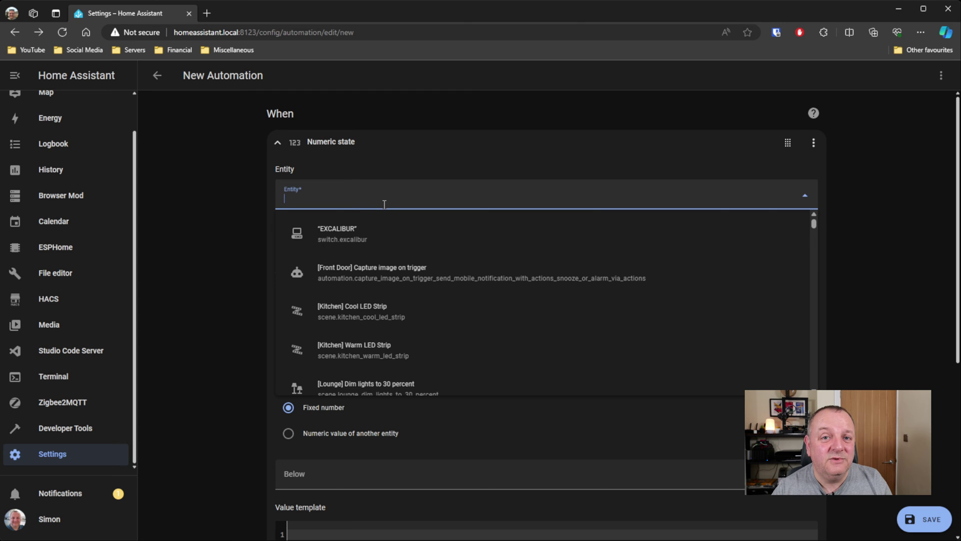
text(climate)
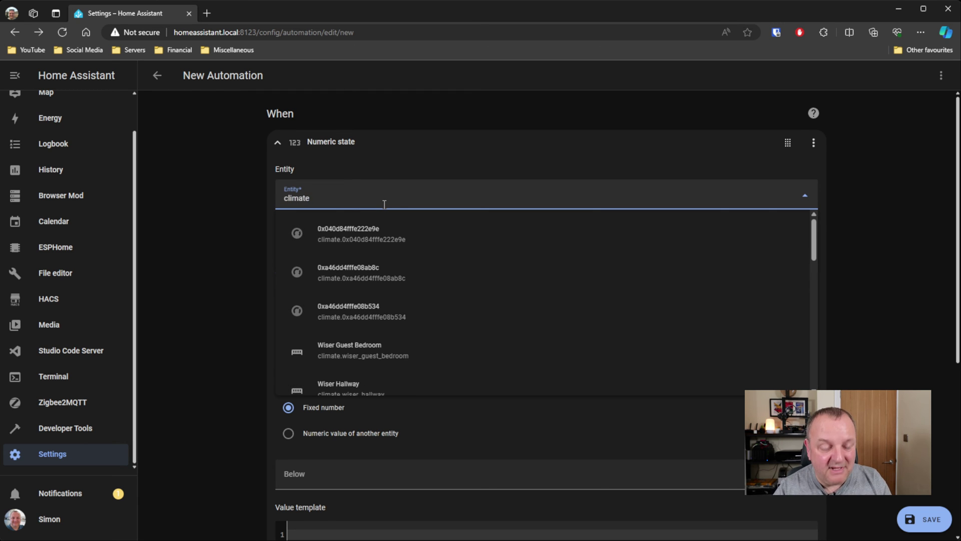
scroll(508, 345, down, 3)
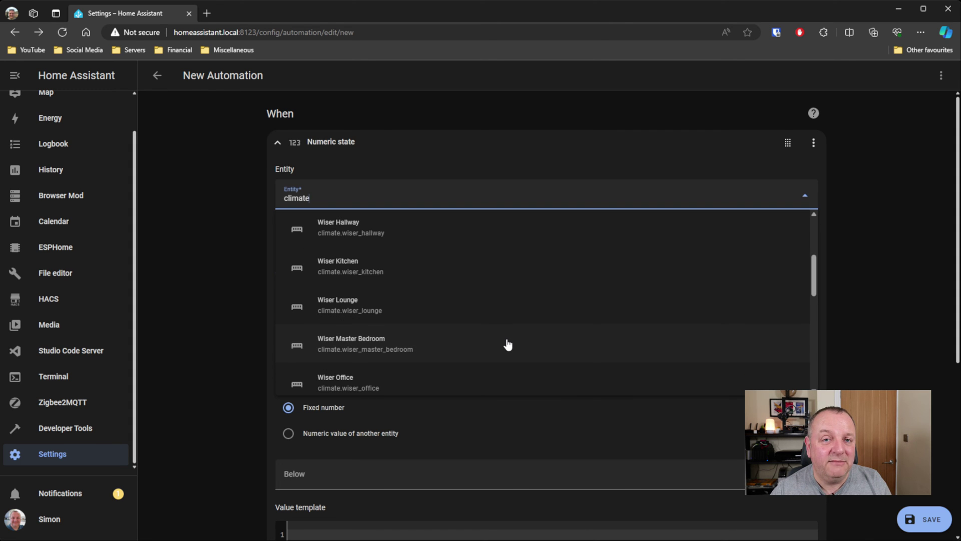
click(402, 315)
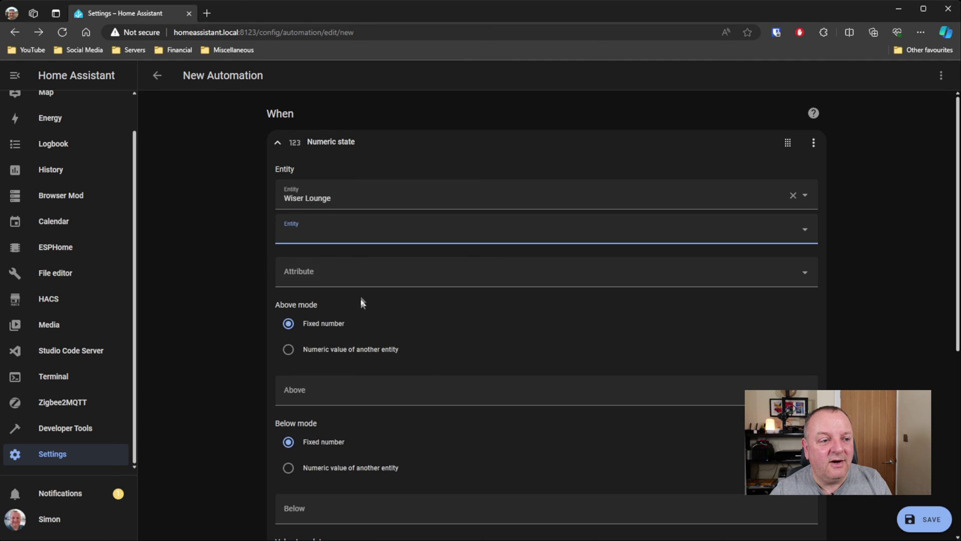